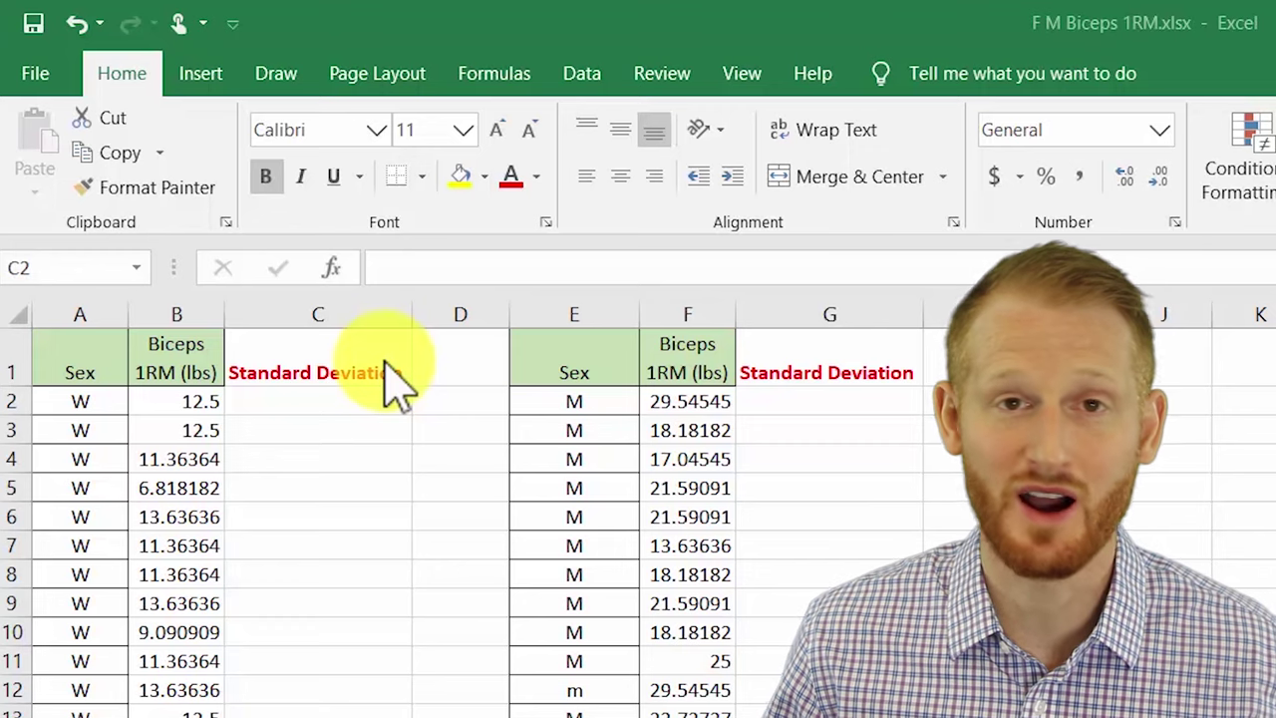
Point out the women's data in column B and the men's in column F, then select C2
click(193, 313)
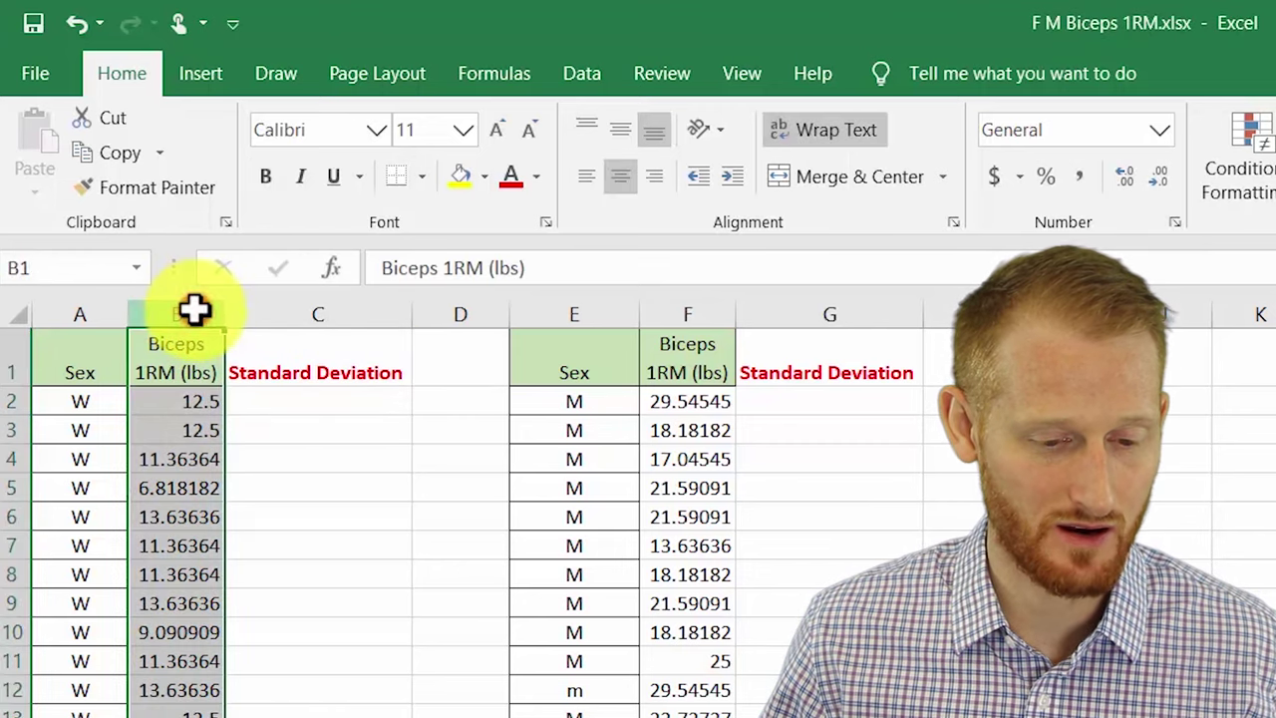
click(706, 315)
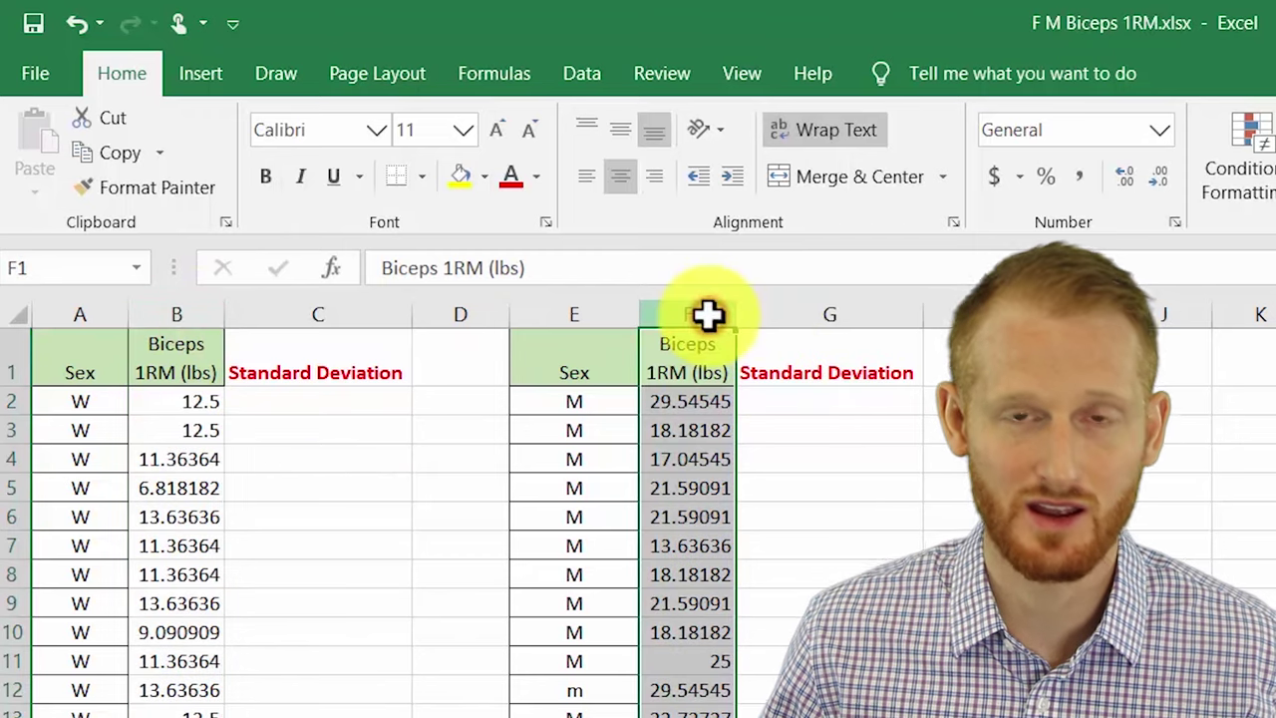
click(333, 401)
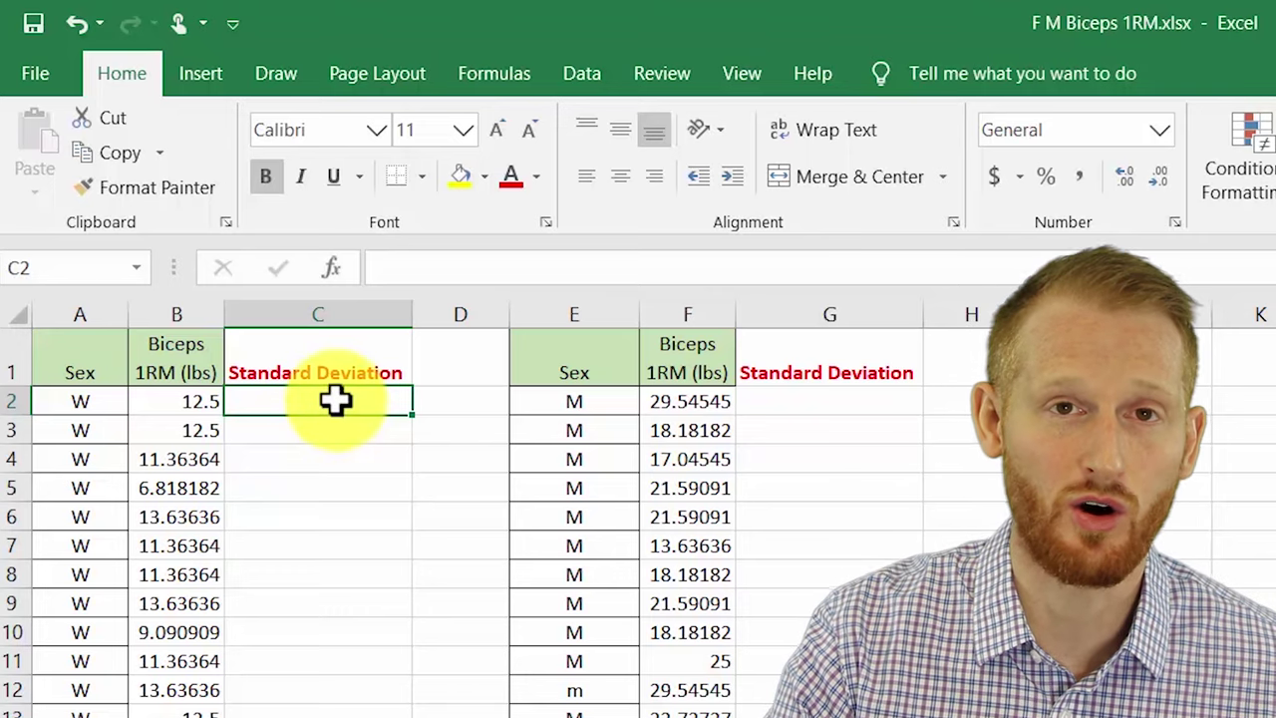
Type =st in C2 to list the matching standard-deviation functions
text(=)
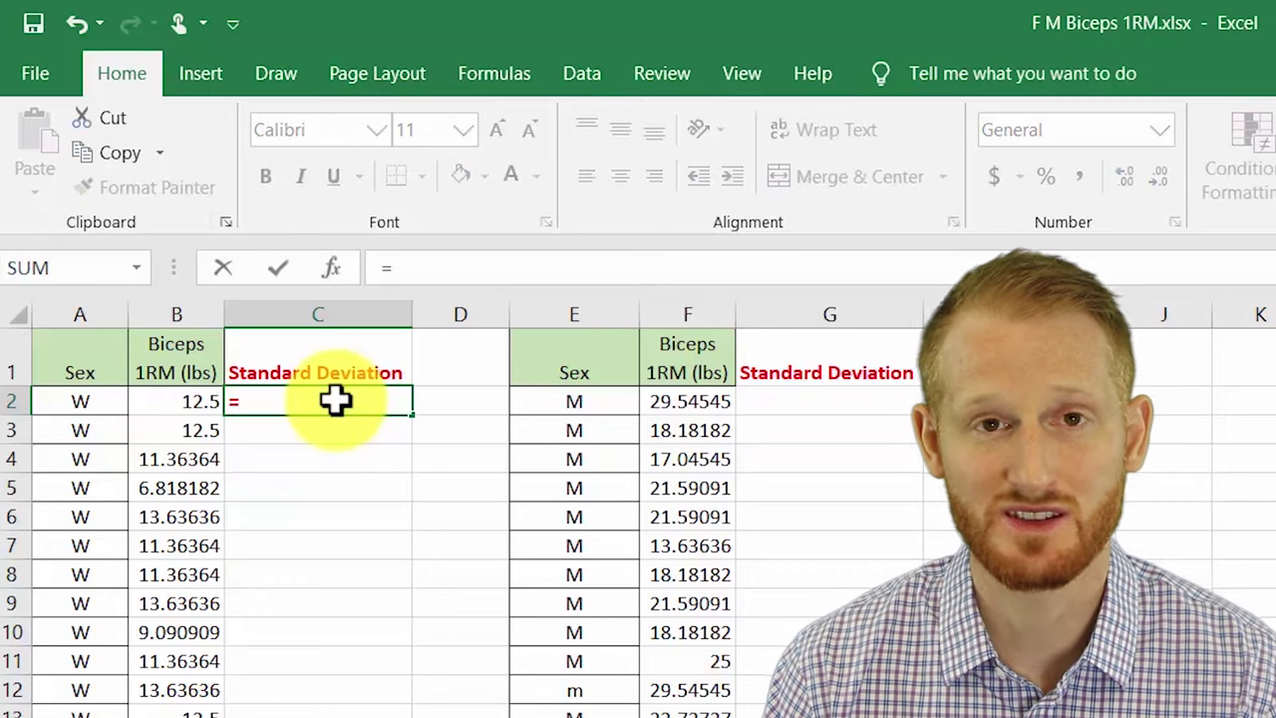
text(st)
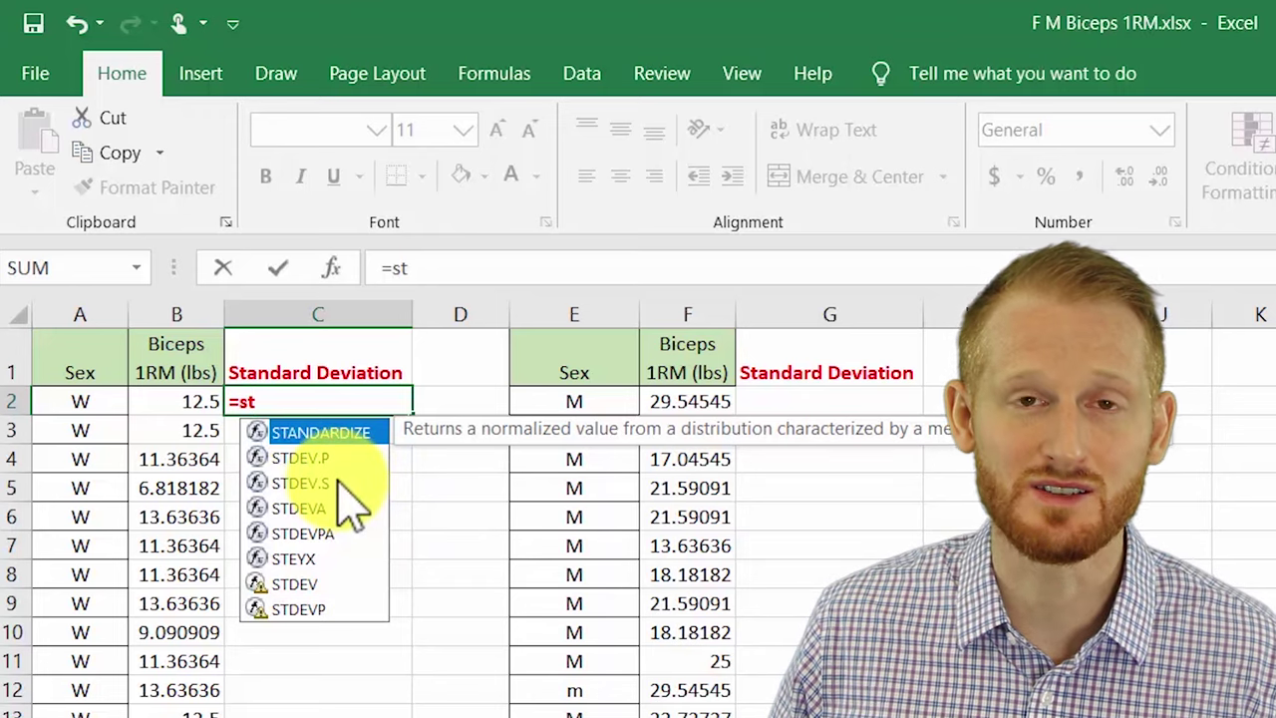
Enter =STDEV.S(B2:B48) in C2 for the women's biceps 1RM values
double_click(339, 482)
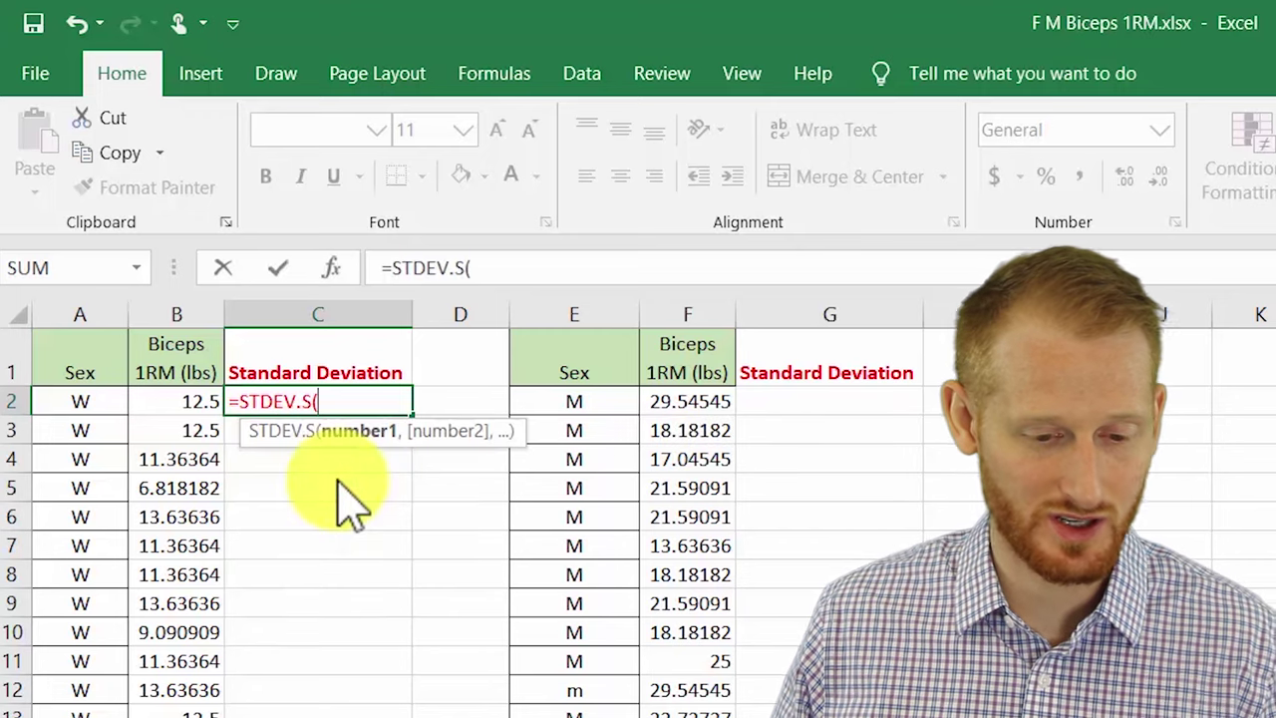
click(503, 267)
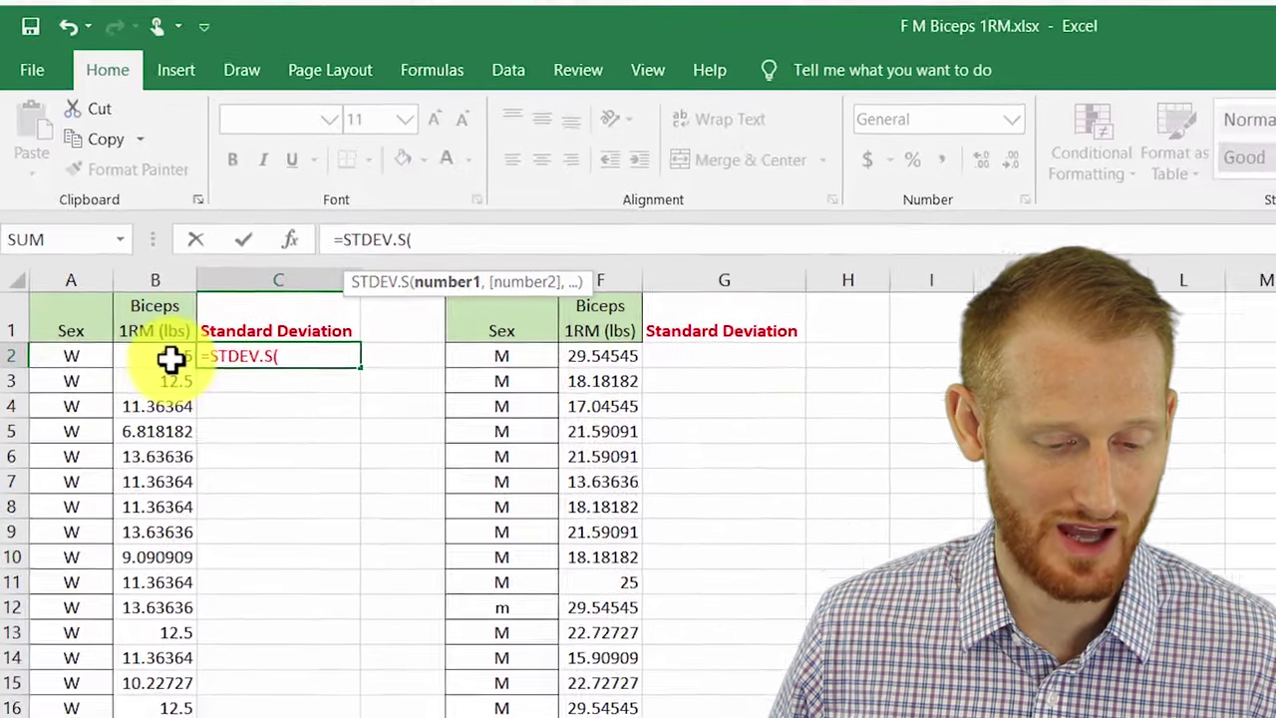
click(179, 403)
drag(152, 342, 102, 638)
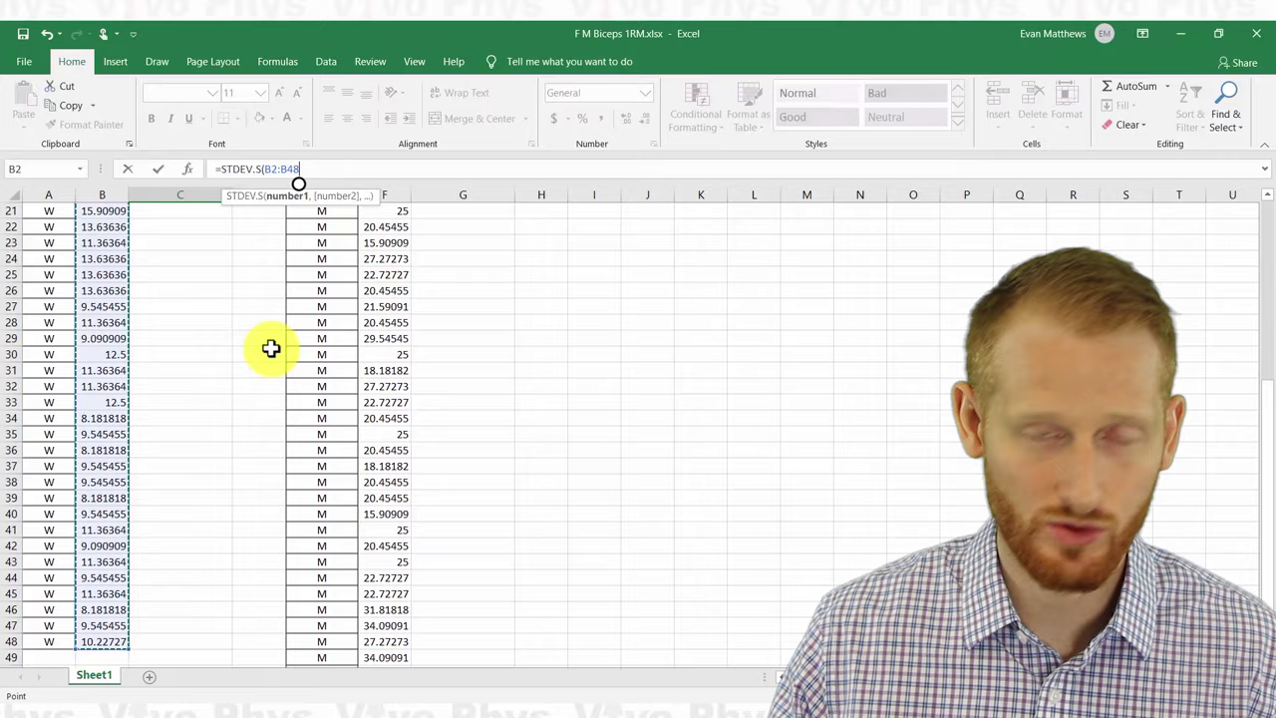
key(Return)
Reopen C2's formula to check its range and recommit it, keeping 2.092726903
scroll(269, 348, up, 1)
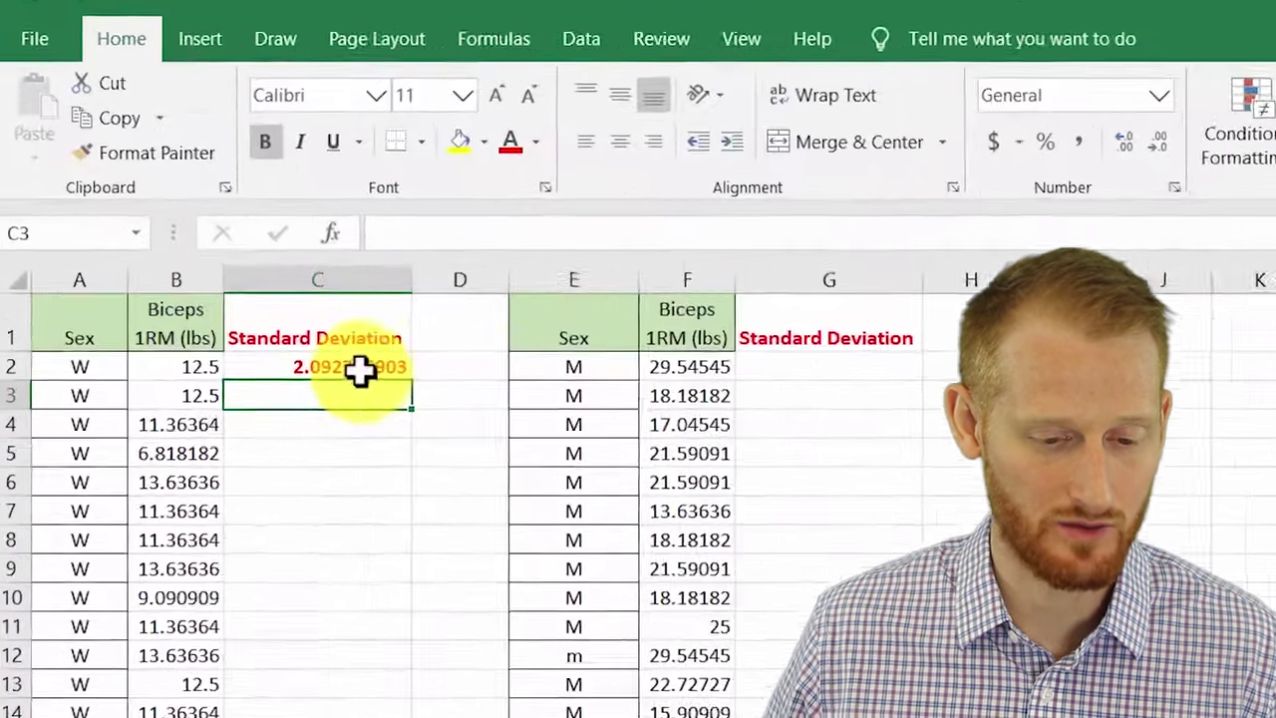
click(360, 371)
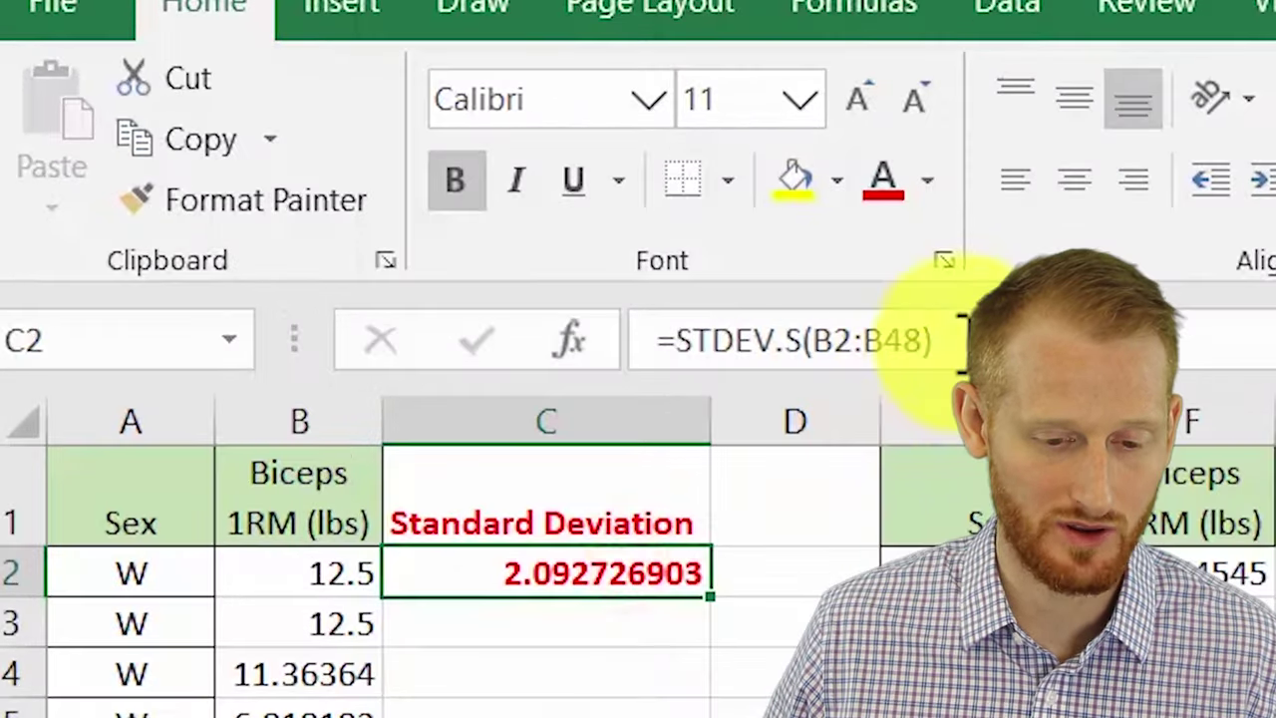
click(546, 232)
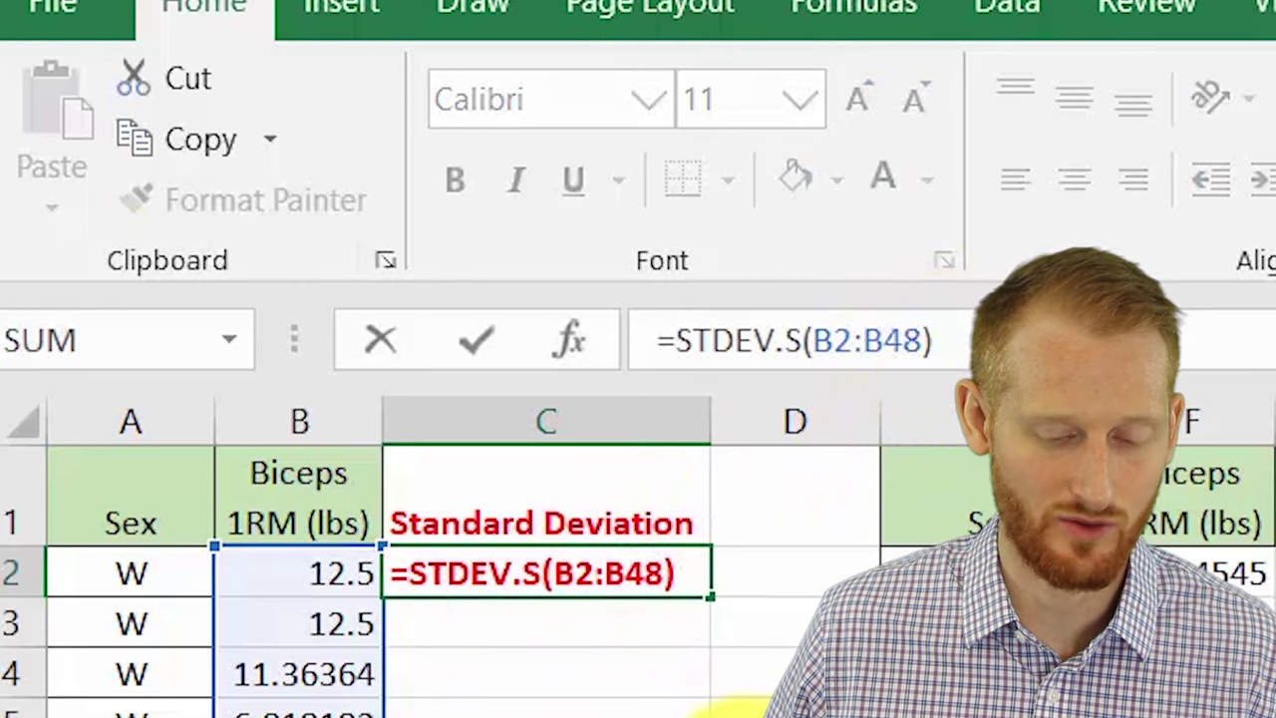
key(Return)
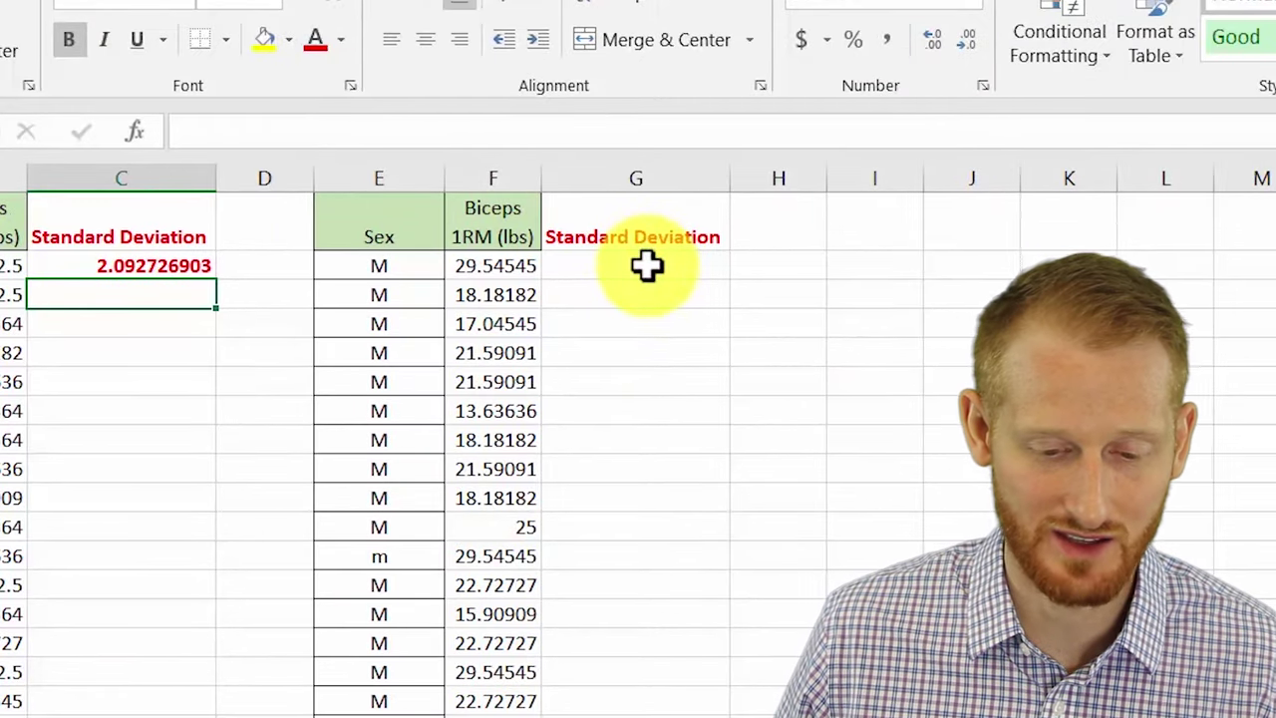
Enter =STDEV.S(F:F) in G2 over the whole men's column, giving 4.677128079
click(646, 265)
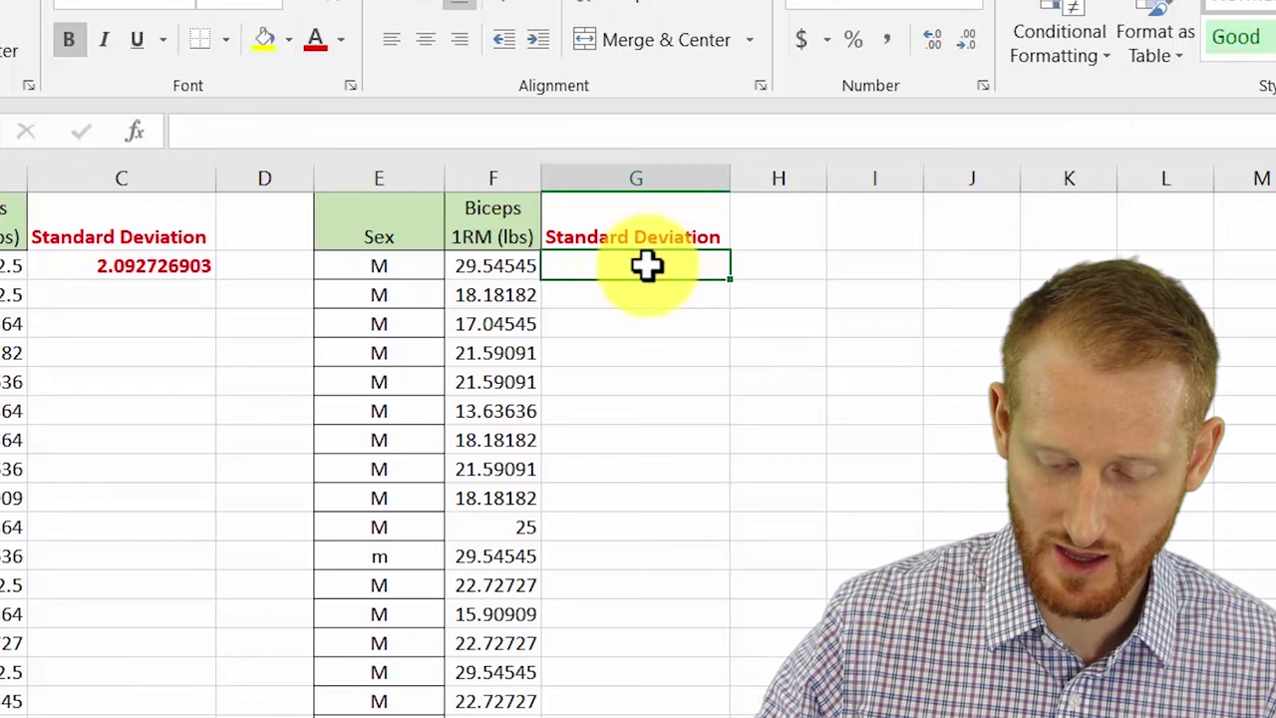
text(=)
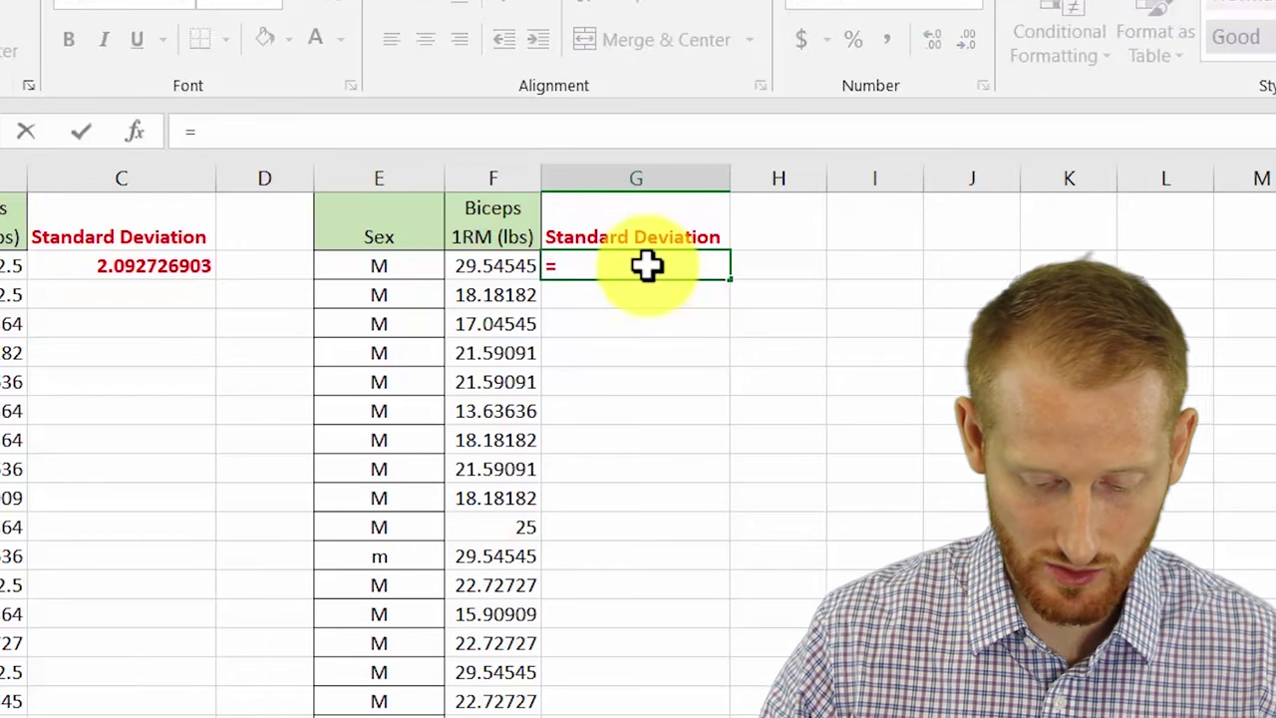
text(st)
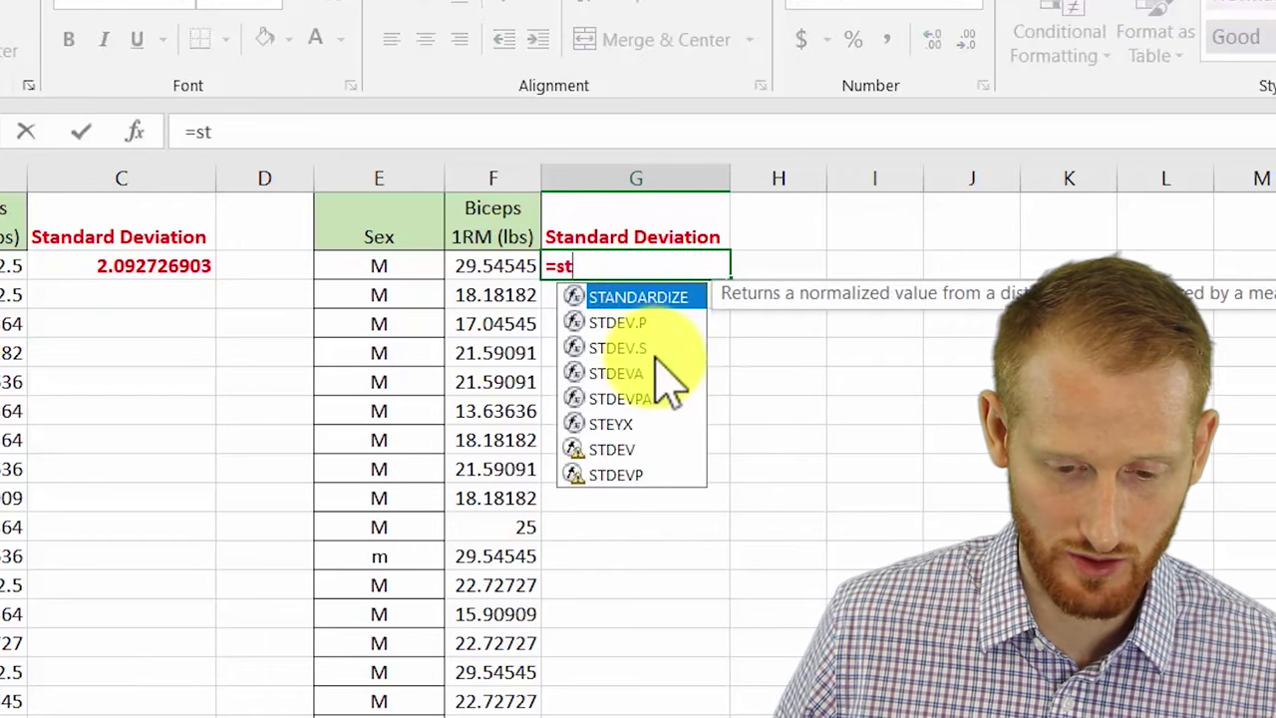
click(660, 349)
double_click(660, 349)
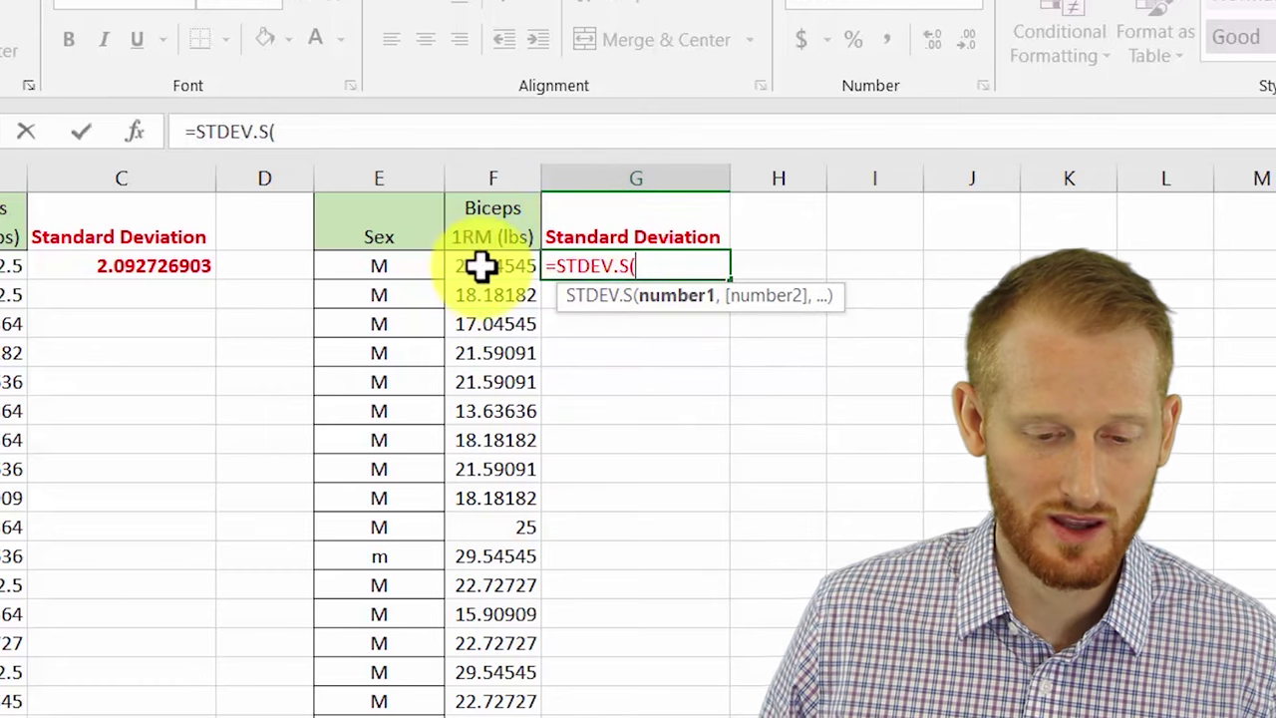
drag(479, 265, 496, 639)
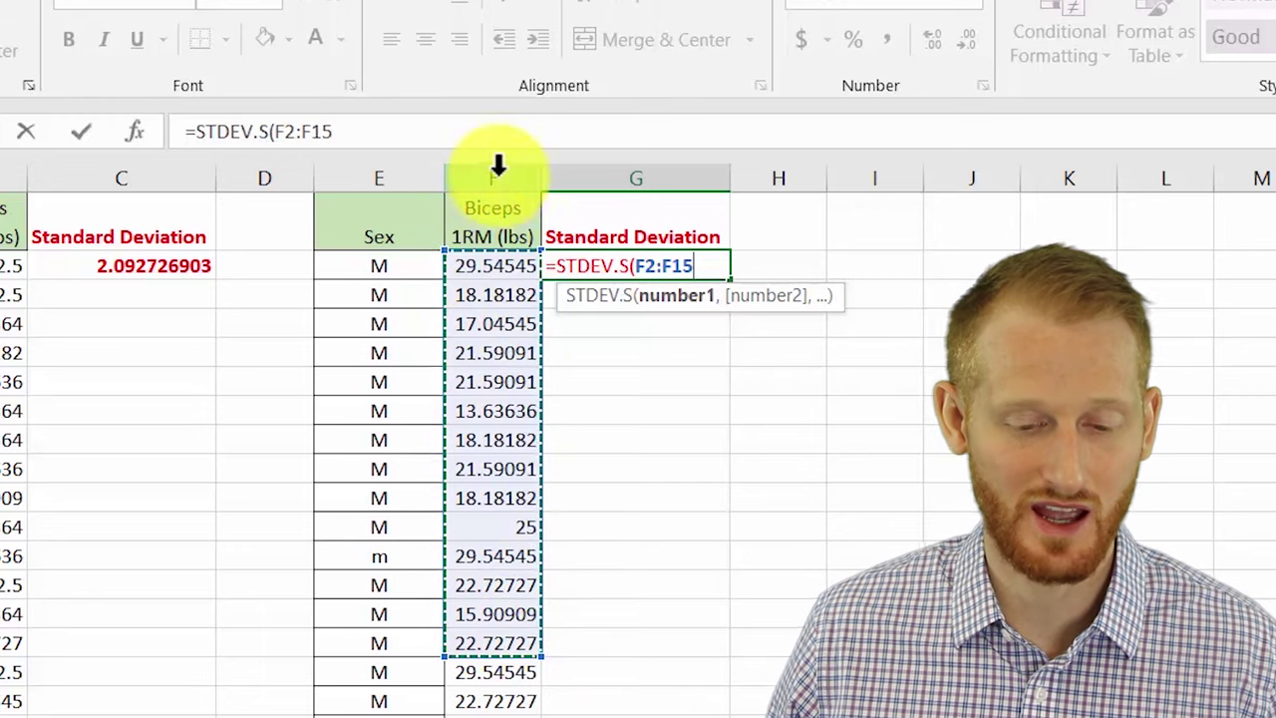
click(499, 171)
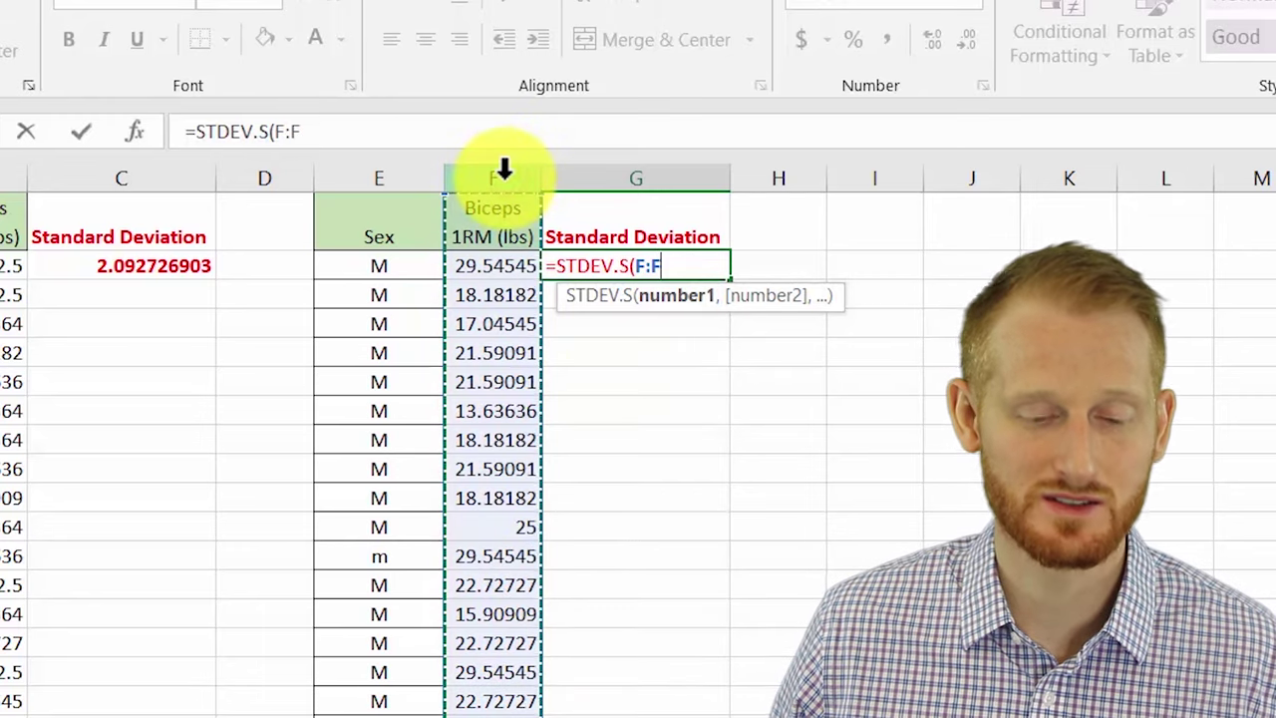
click(607, 325)
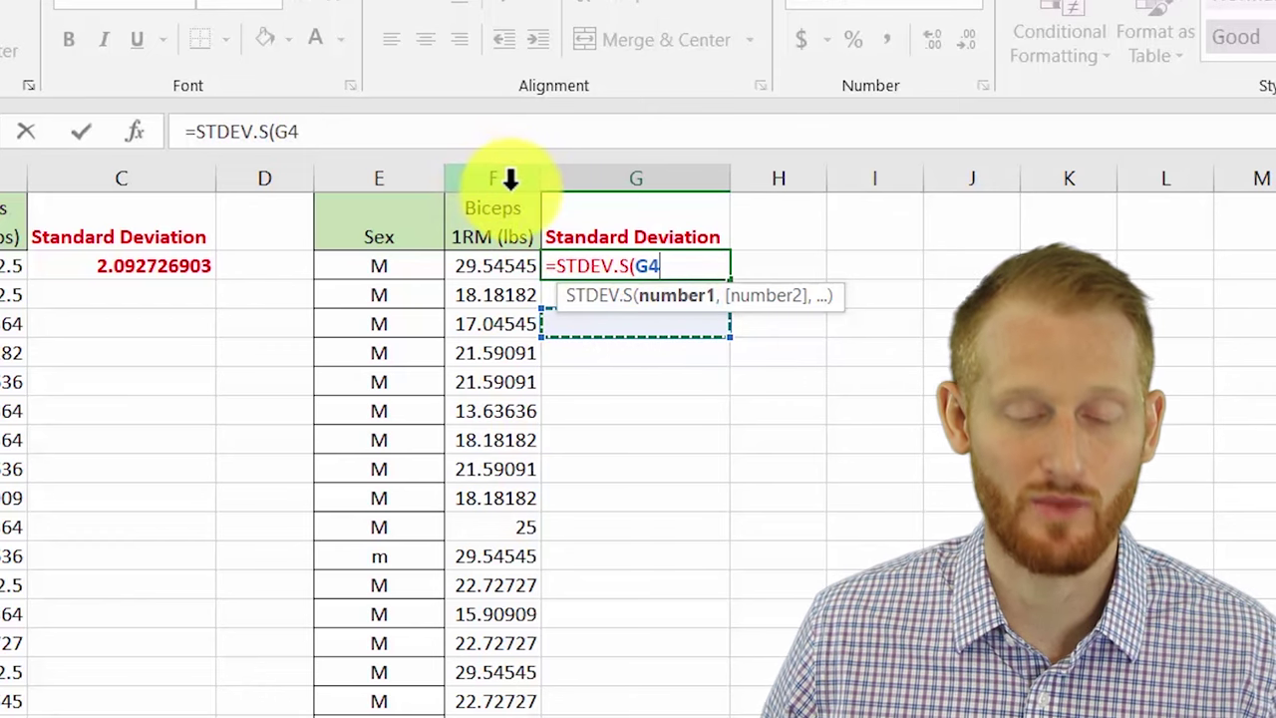
click(485, 179)
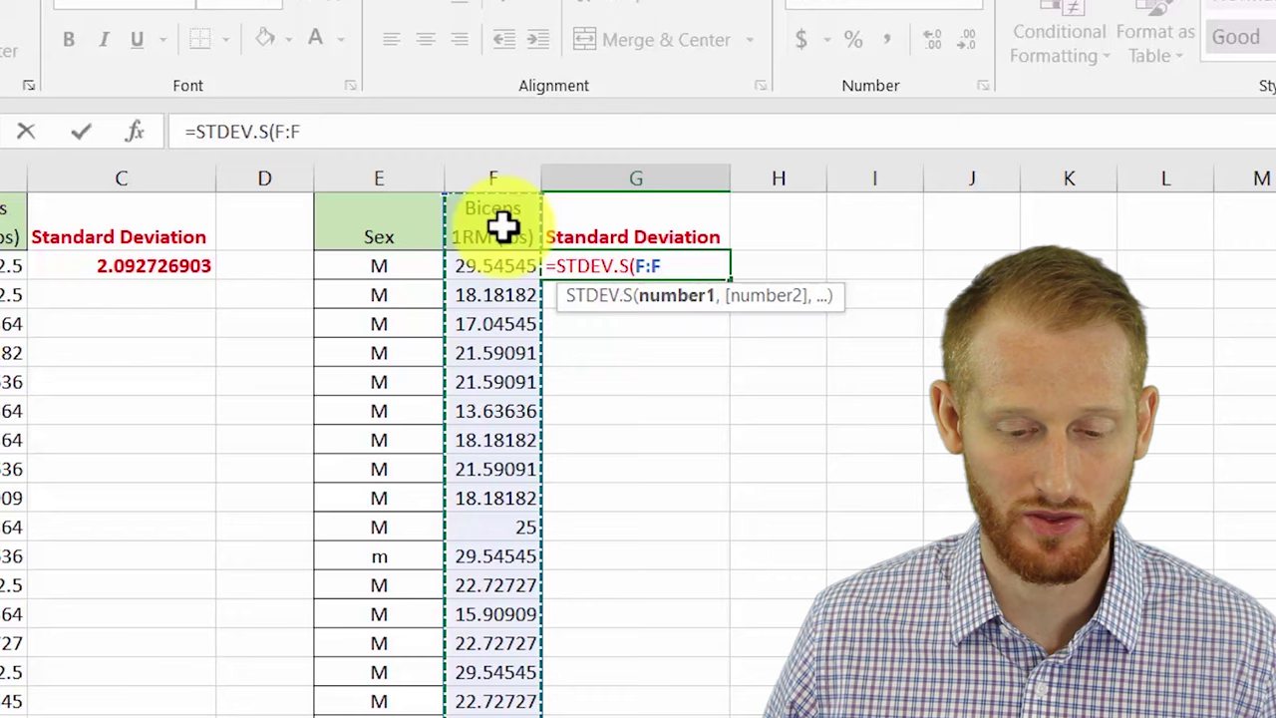
key(Return)
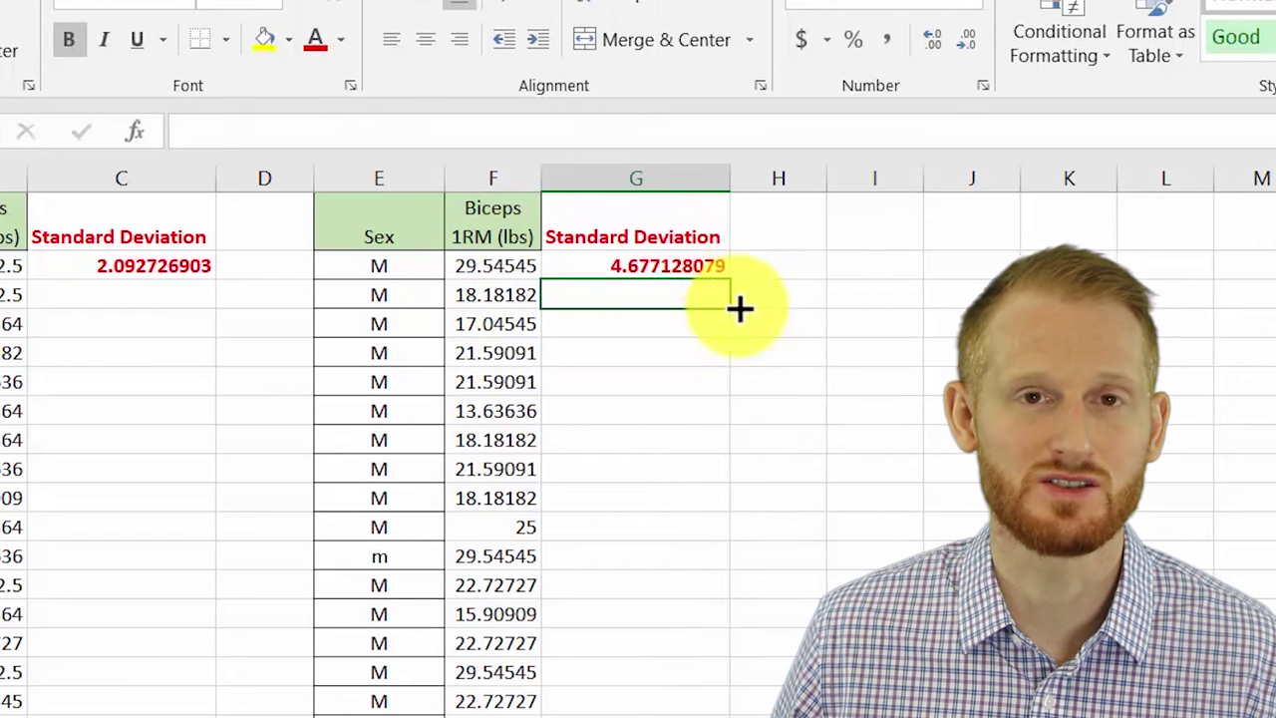
text(=st)
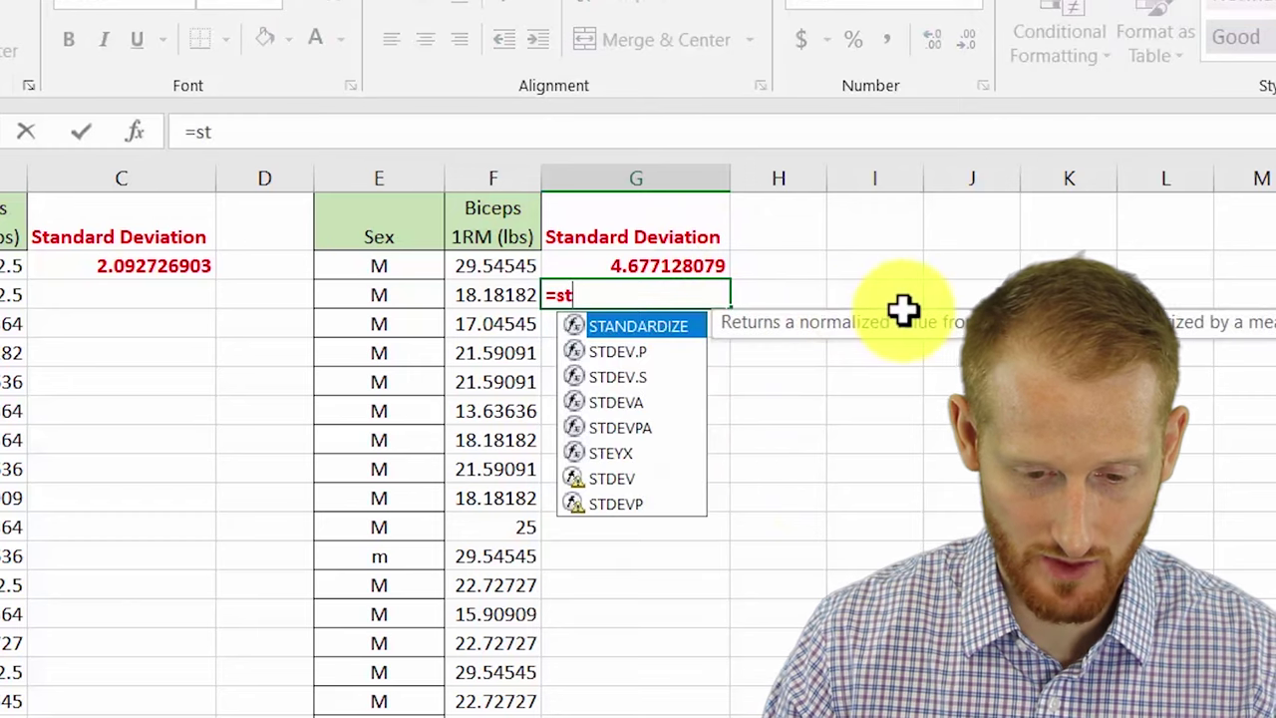
double_click(663, 377)
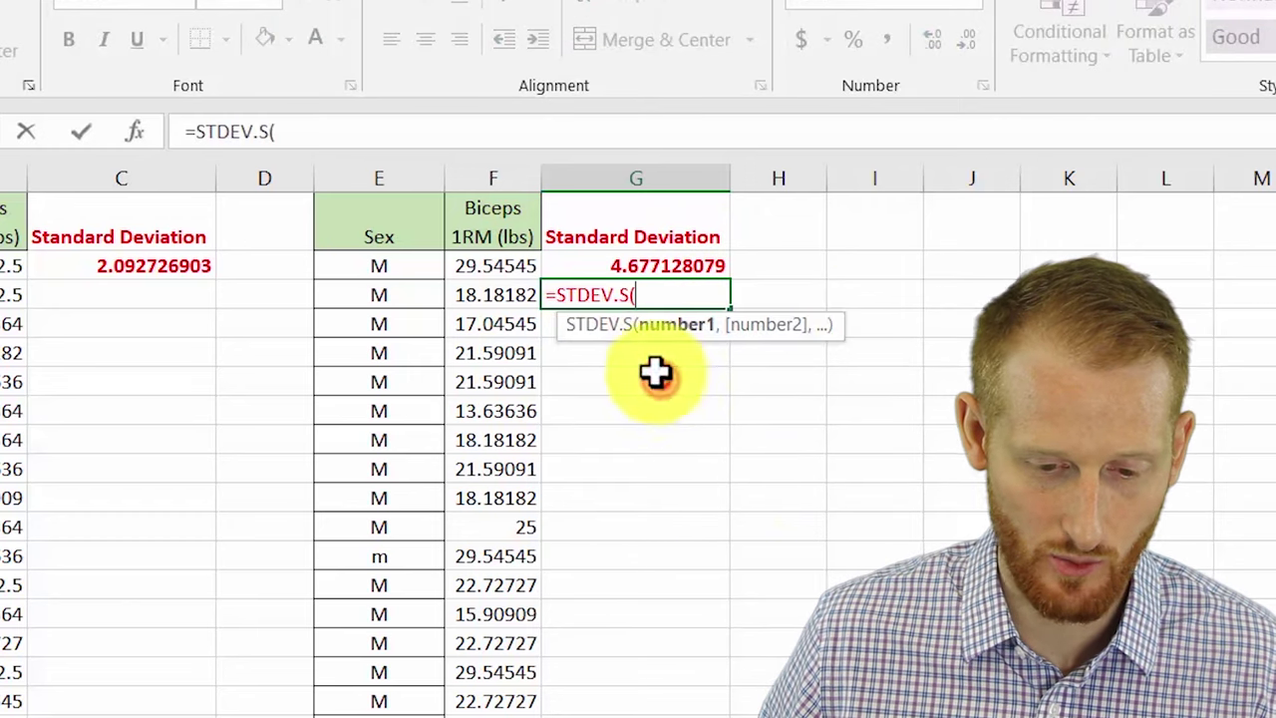
click(501, 265)
drag(498, 295, 498, 713)
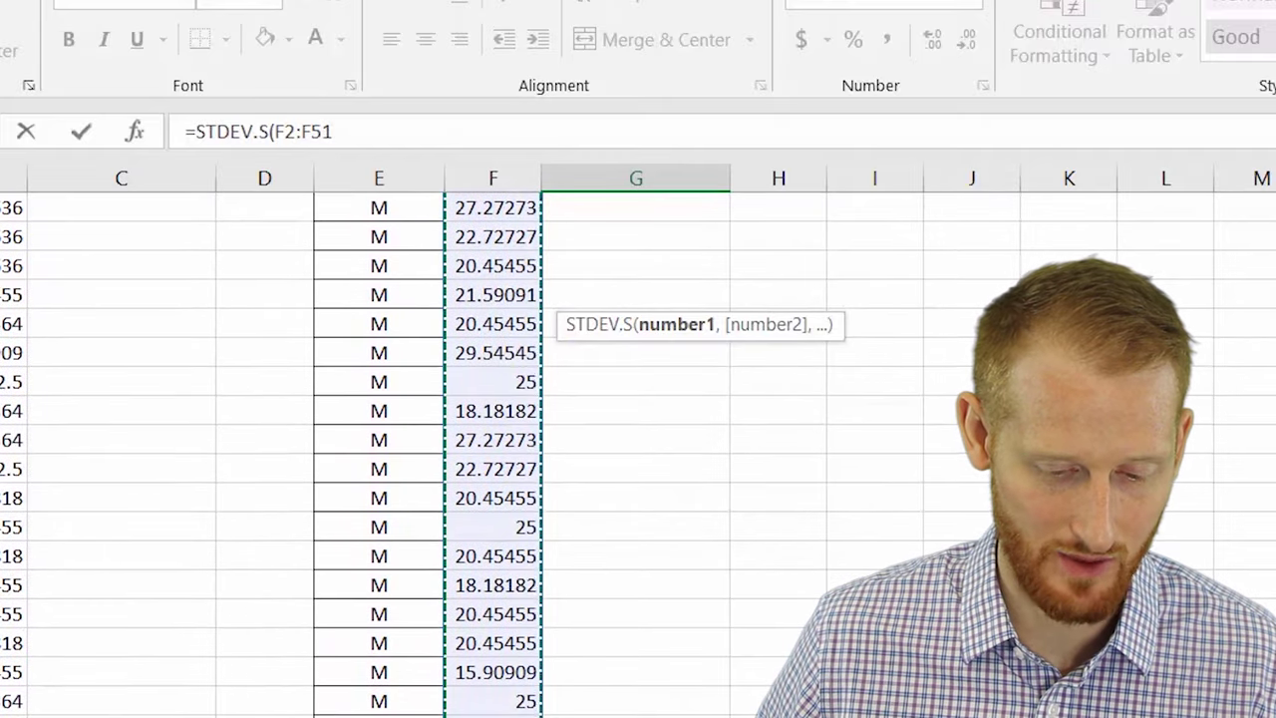
key(Return)
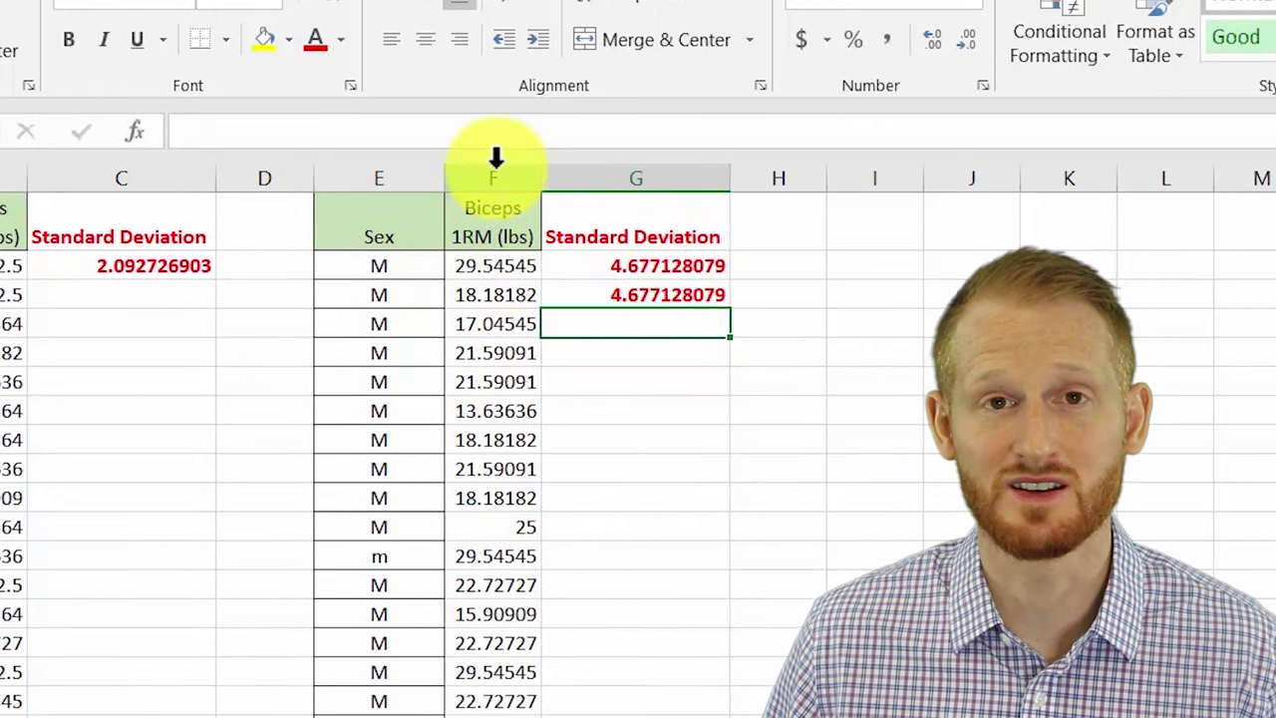
click(657, 296)
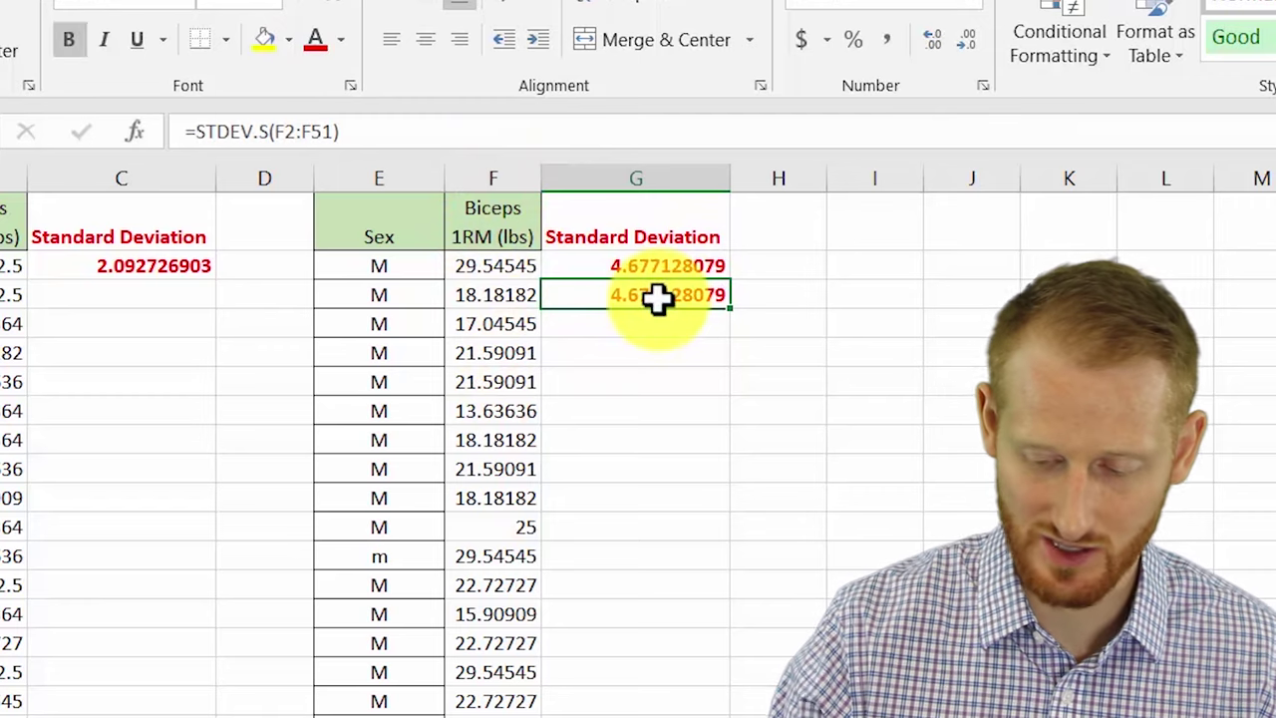
key(Delete)
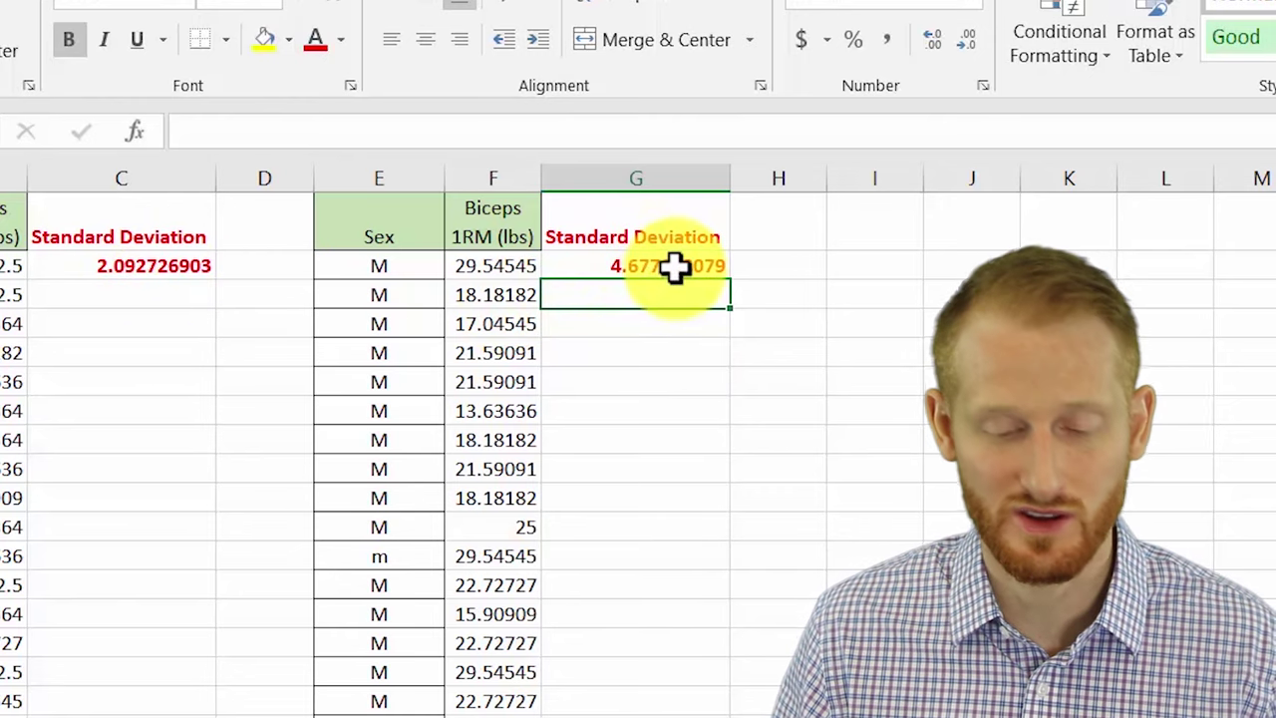
click(674, 266)
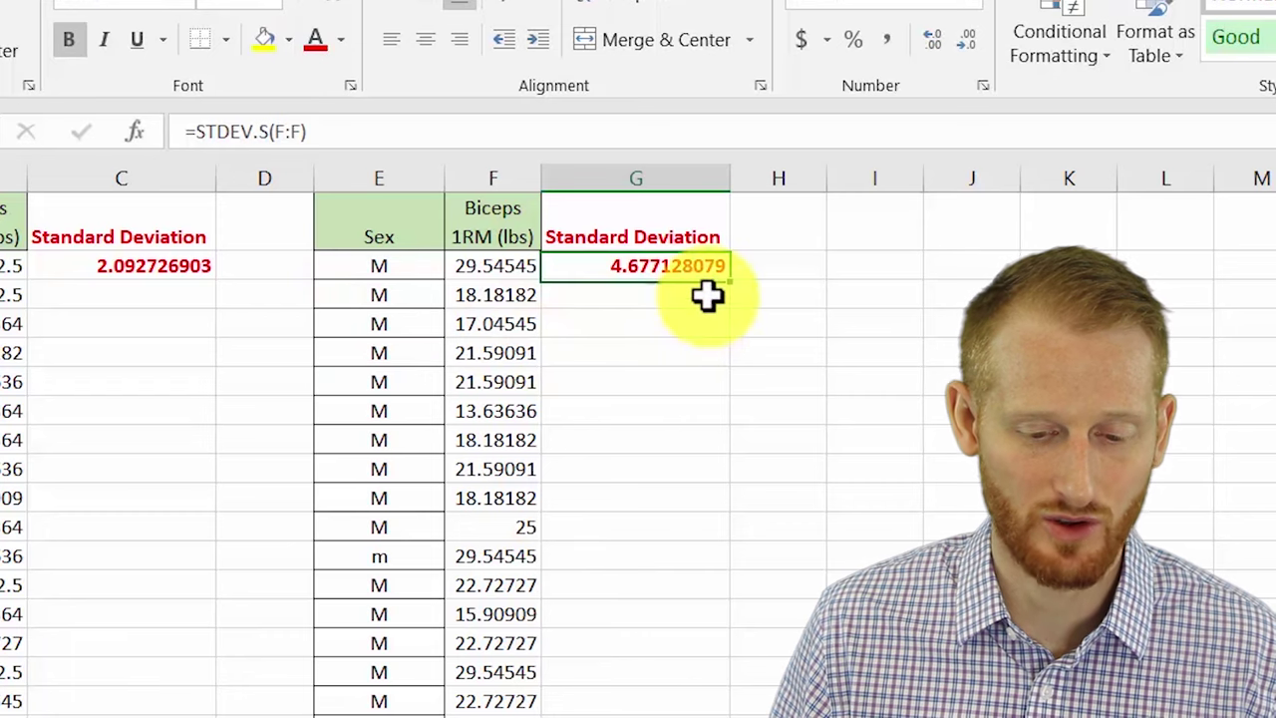
click(707, 295)
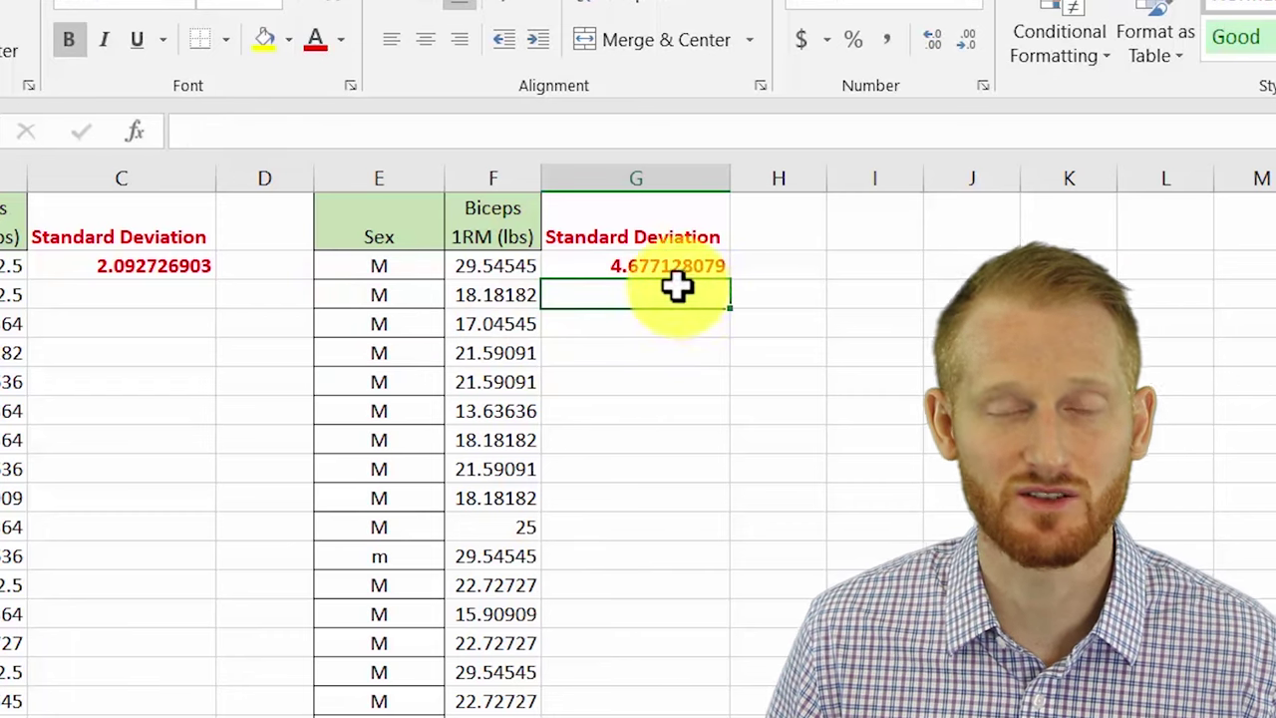